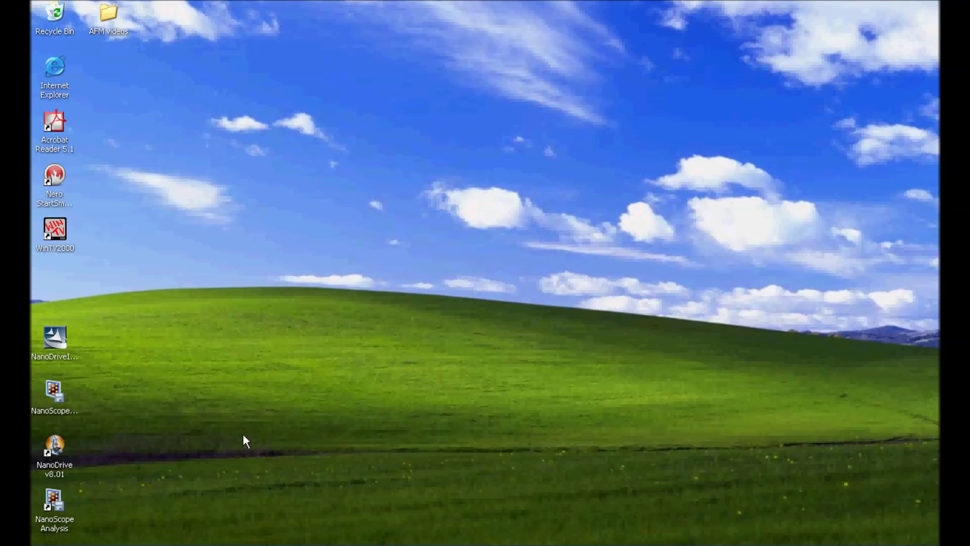
- Launch NanoDrive and load the Default InnovaTM tapping experiment with the Linearized Large Area Scanner for Innova
mouse_move(141, 541)
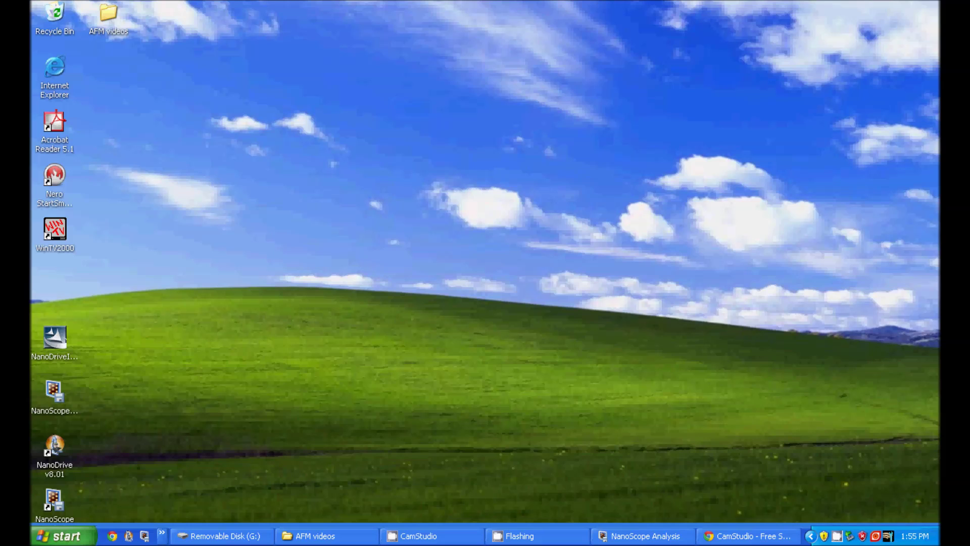
click(130, 536)
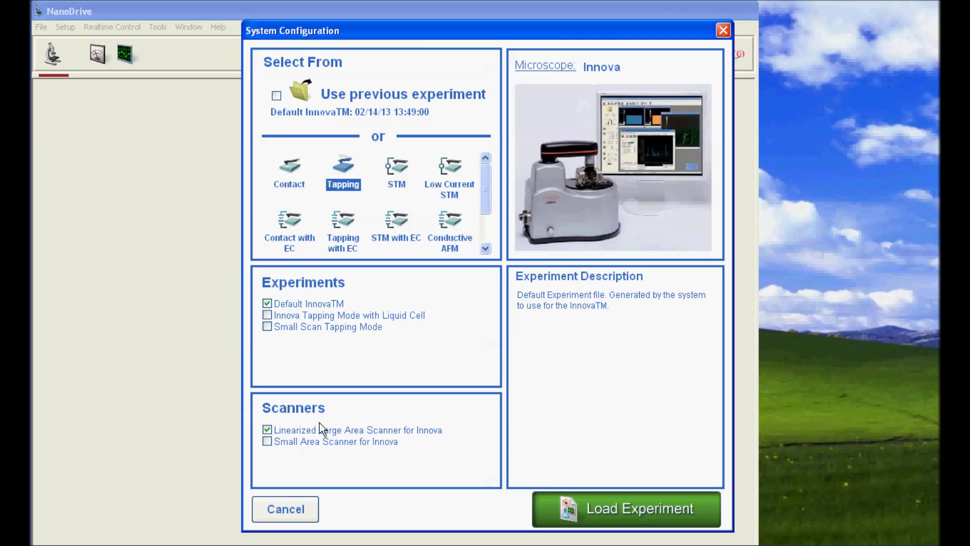
click(630, 510)
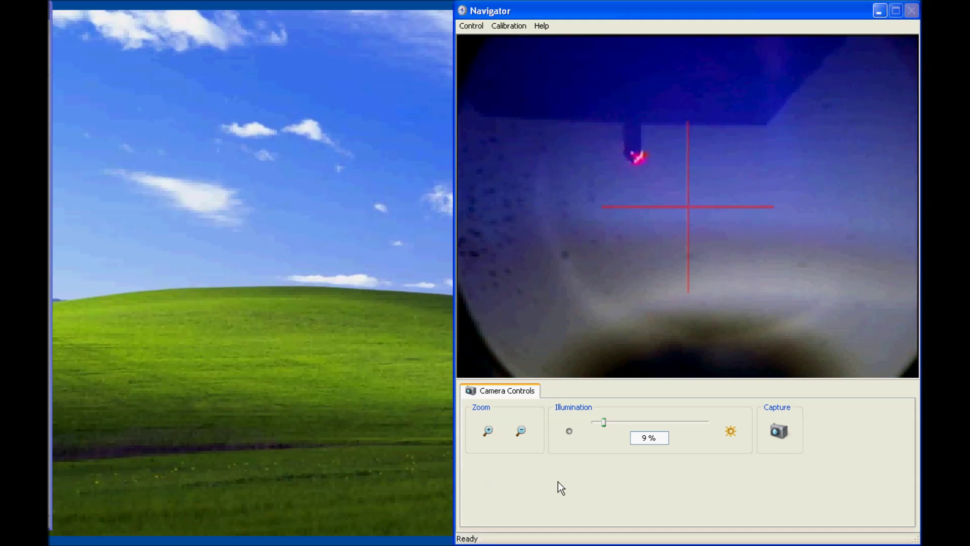
- Zoom in on the cantilever in the Navigator camera view, reduce the illumination to 8 % and then 2 %, and open laser alignment
mouse_move(606, 424)
mouse_down()
mouse_move(641, 422)
mouse_move(604, 422)
mouse_up()
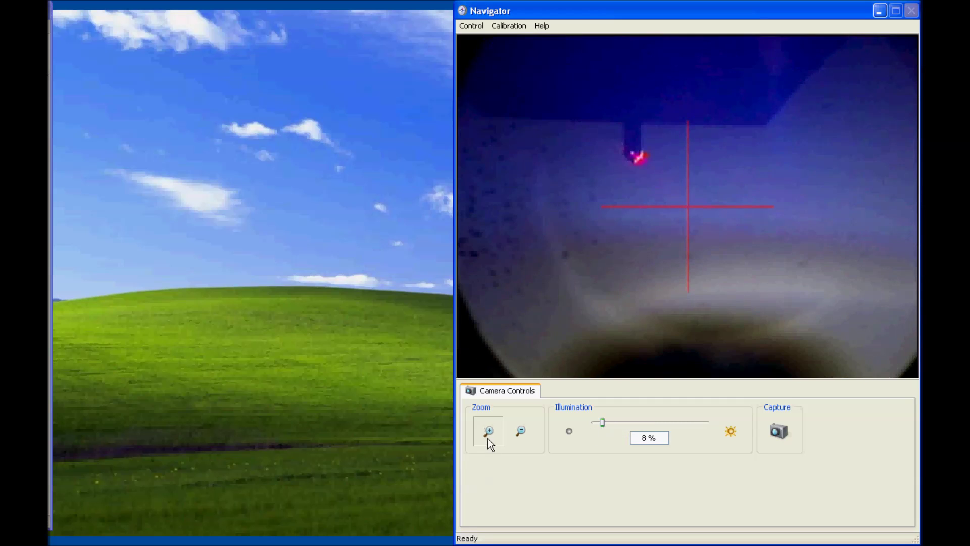
click(487, 431)
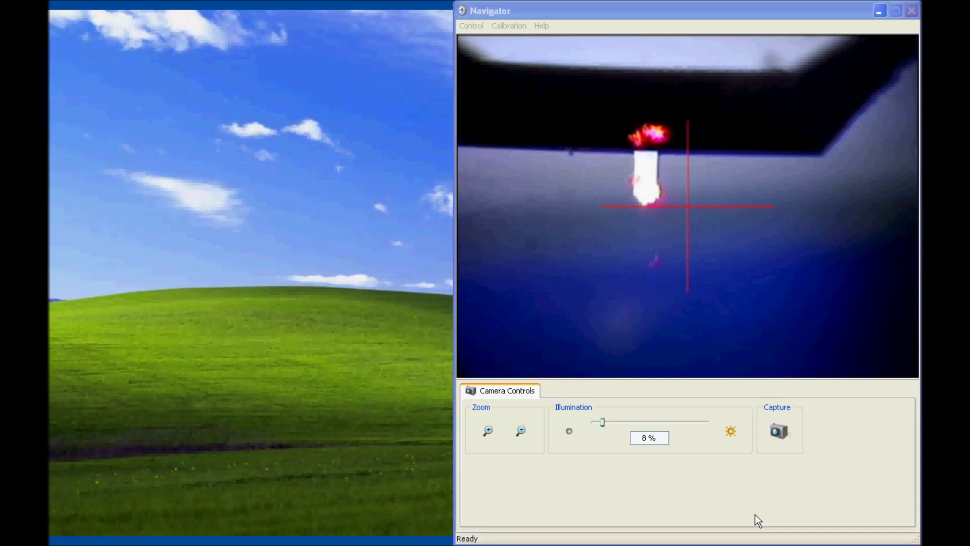
drag(606, 425, 595, 423)
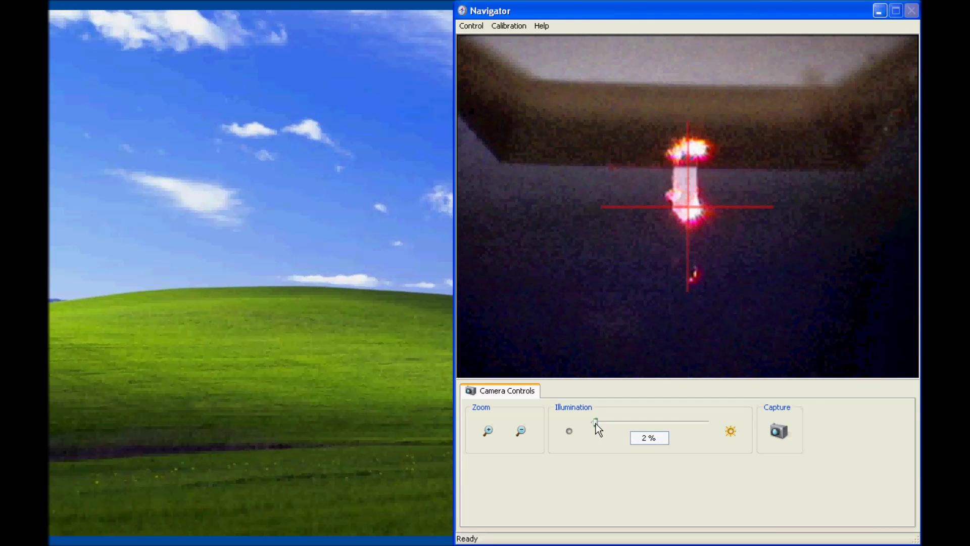
click(493, 432)
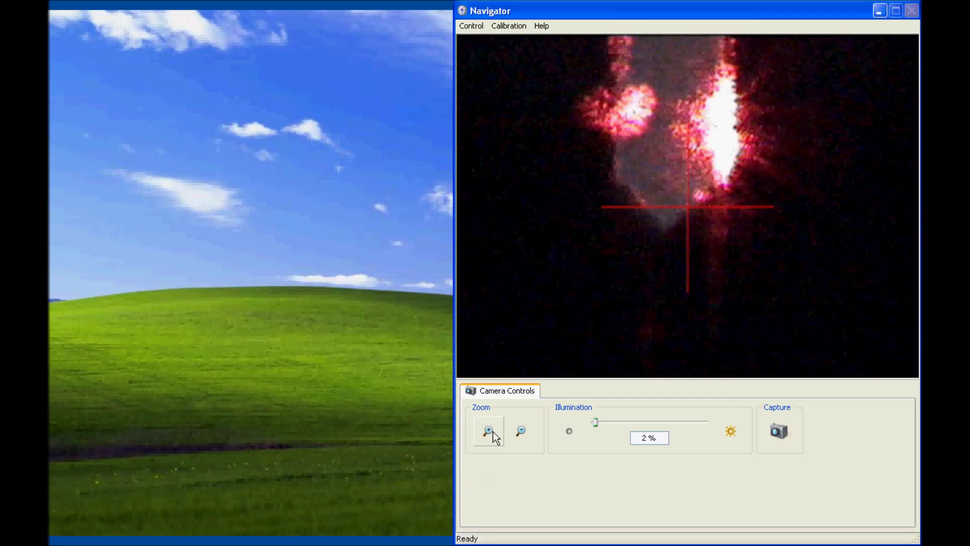
click(488, 431)
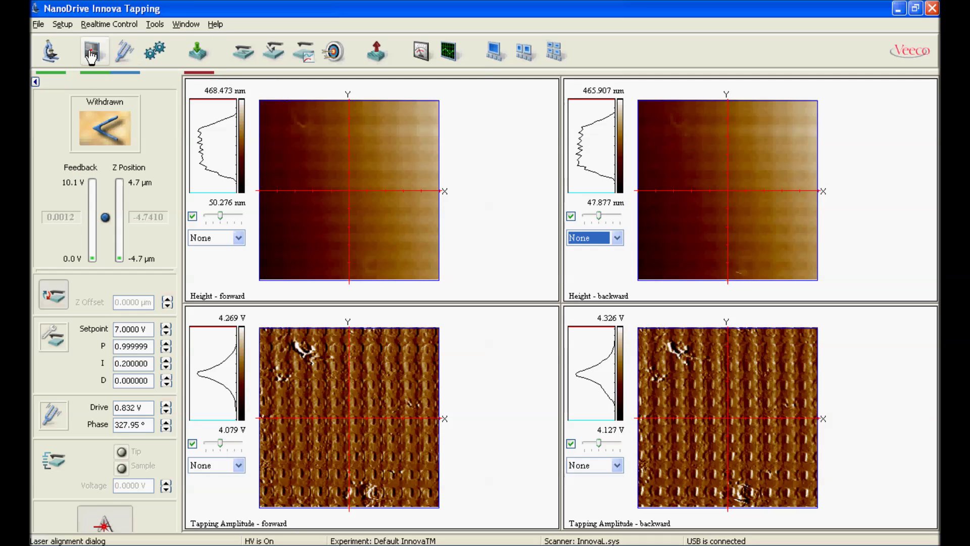
click(92, 52)
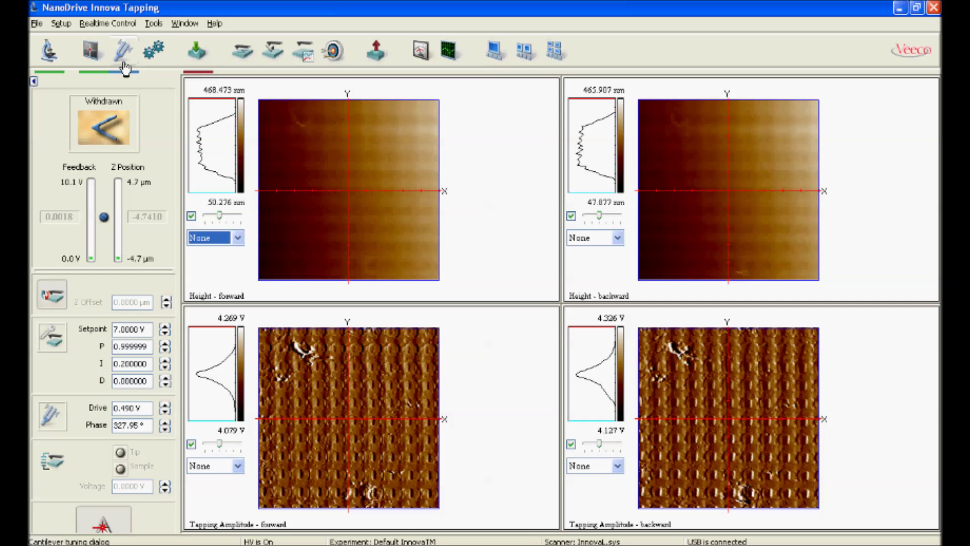
- Set up cantilever AutoTune over the current 0..1000 kHz frequency range with a target tapping signal of 5 V
click(125, 67)
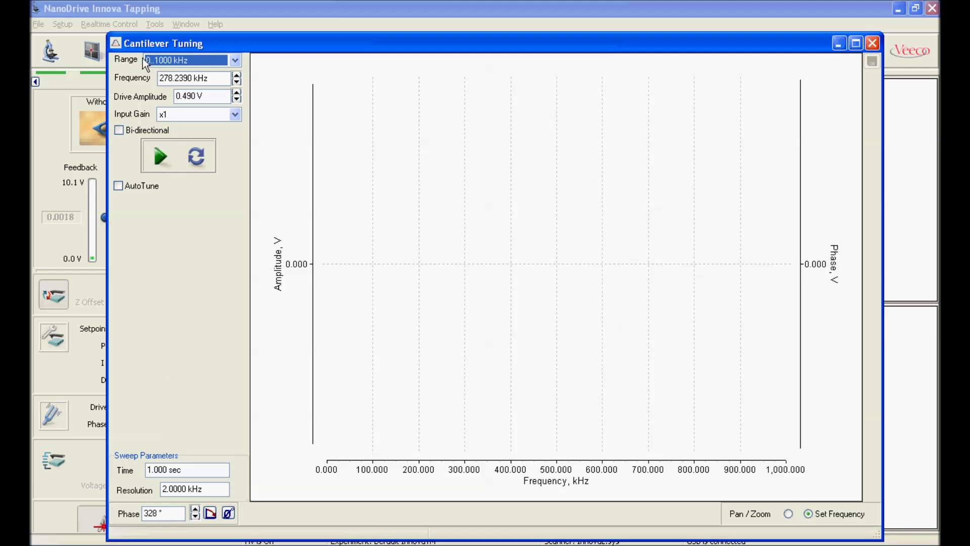
click(205, 61)
click(181, 78)
click(119, 186)
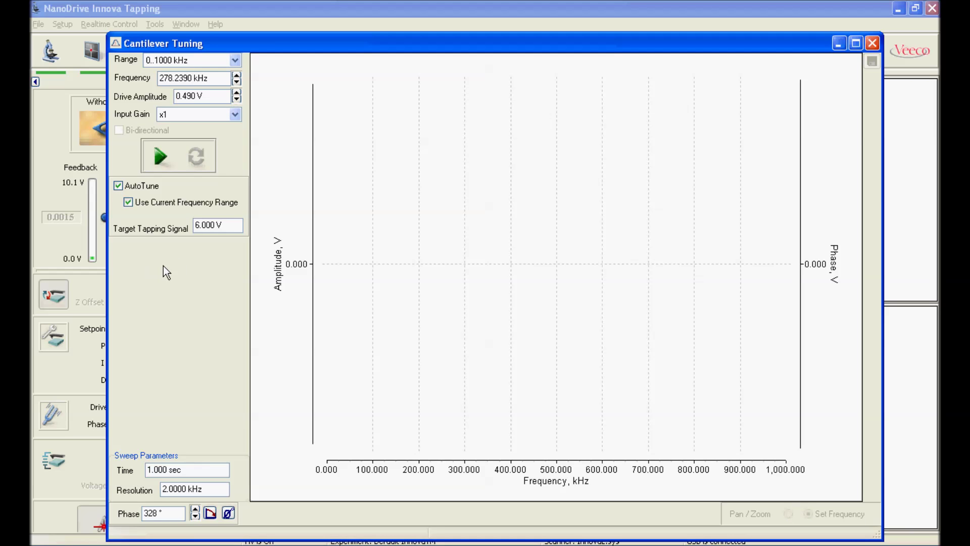
drag(221, 225, 133, 226)
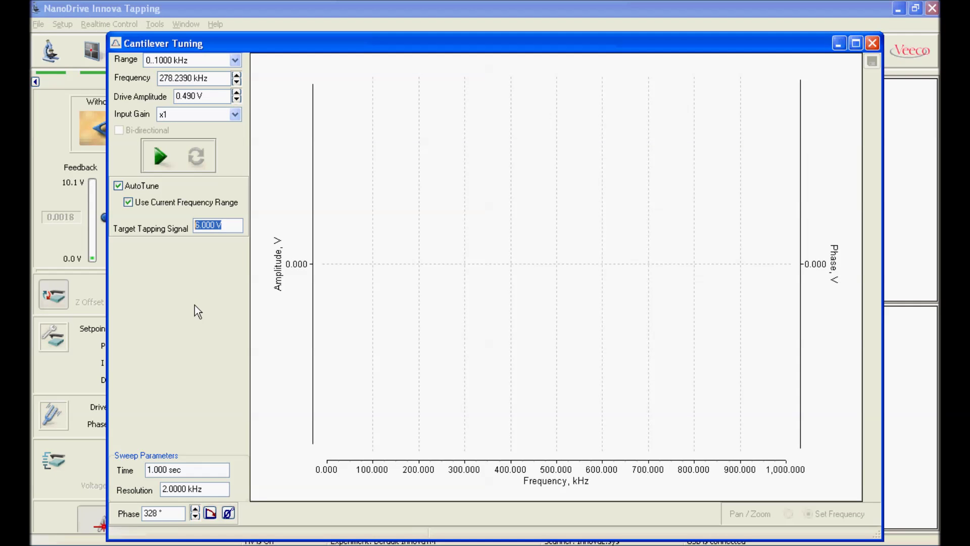
text(5)
key(Return)
- Run the cantilever AutoTune and close the Cantilever Tuning window
click(157, 156)
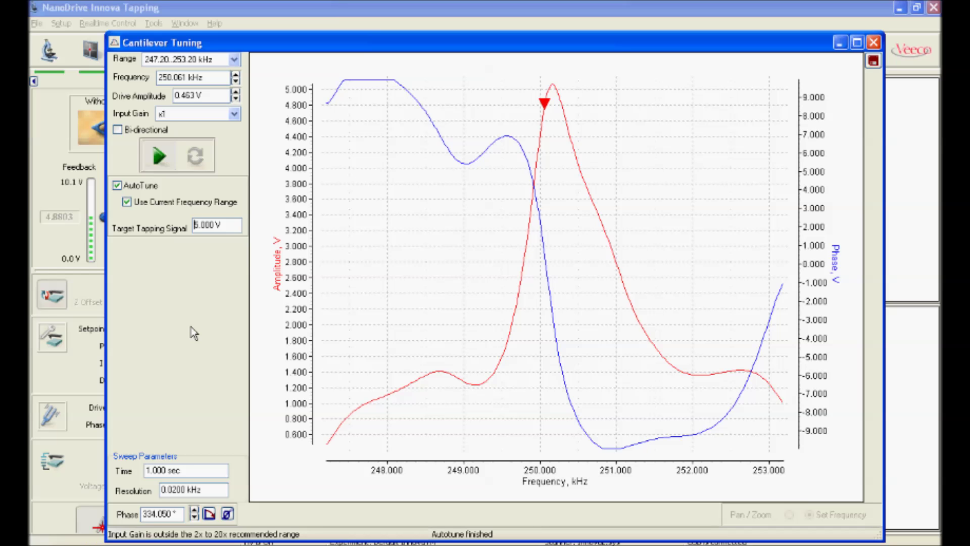
click(159, 156)
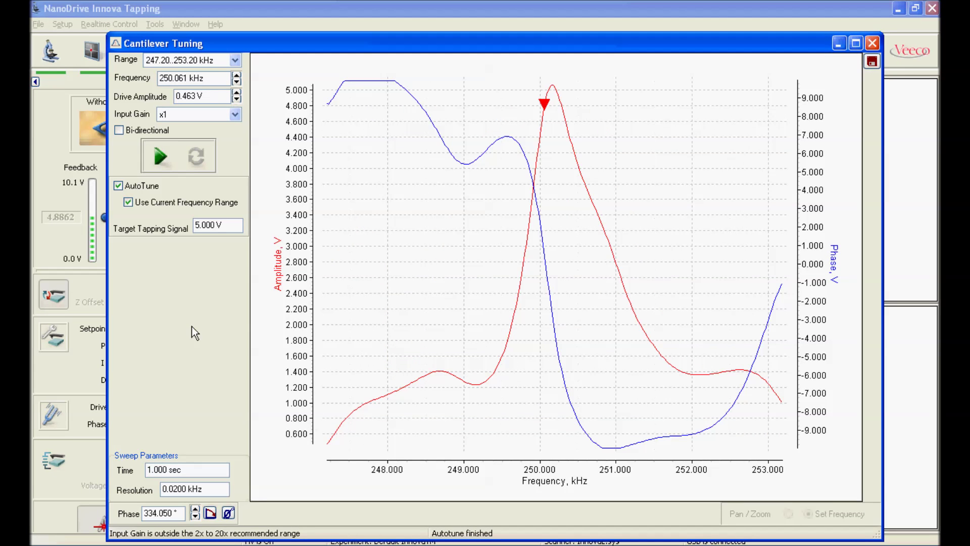
click(872, 43)
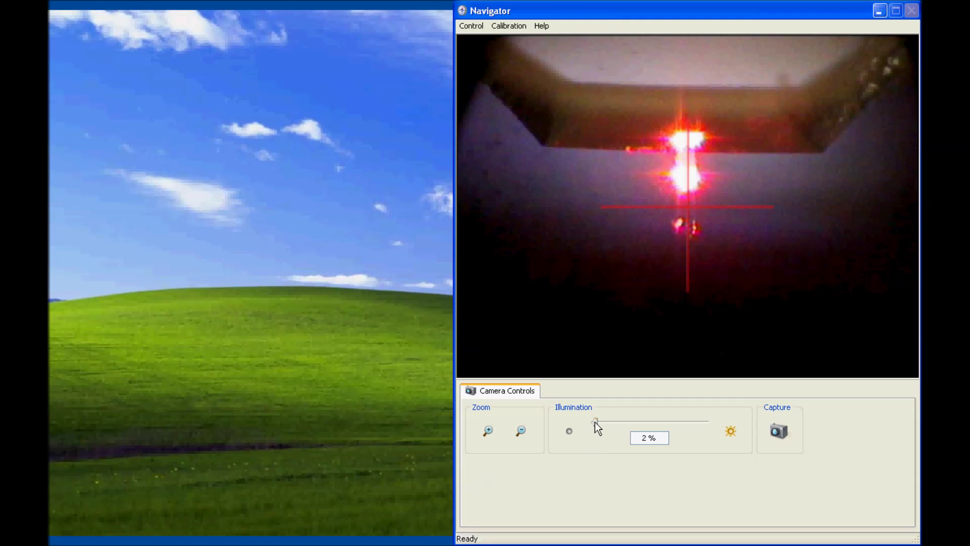
- Raise the Navigator illumination to 10 %, and move the motor stage up and then down at Middle speed
drag(595, 421, 605, 421)
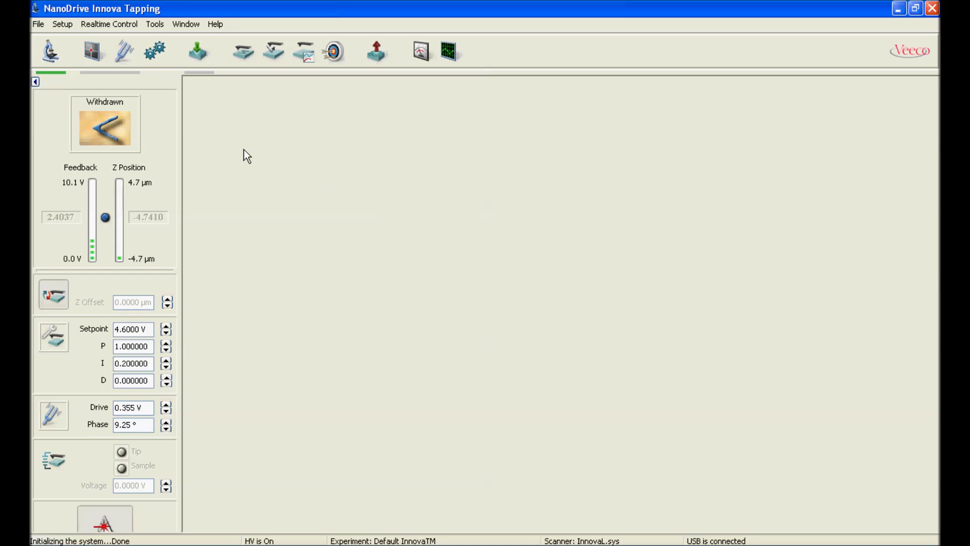
click(154, 51)
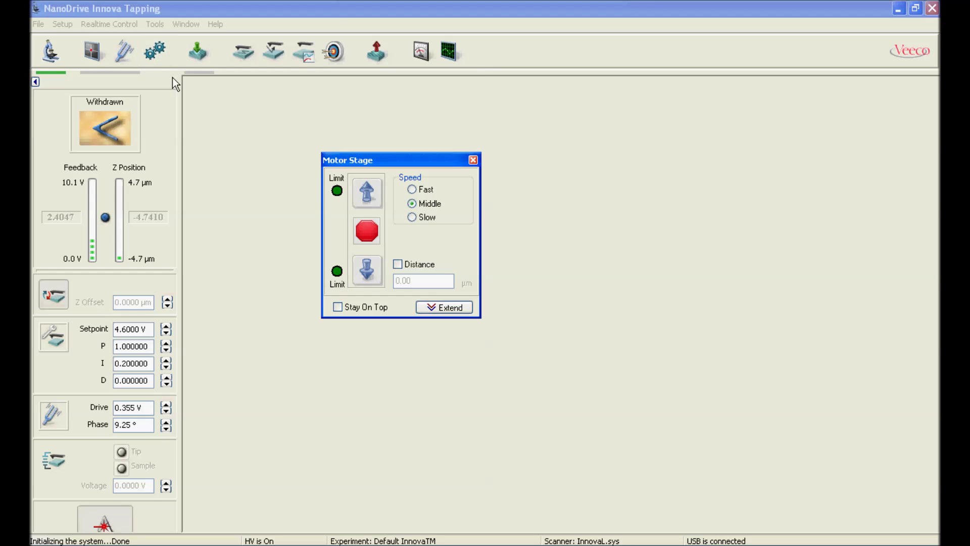
click(368, 195)
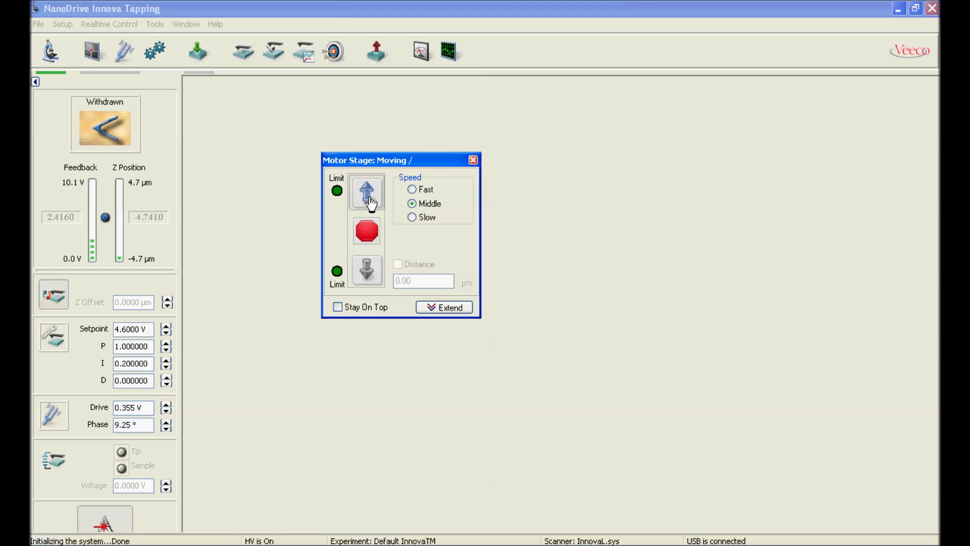
click(366, 281)
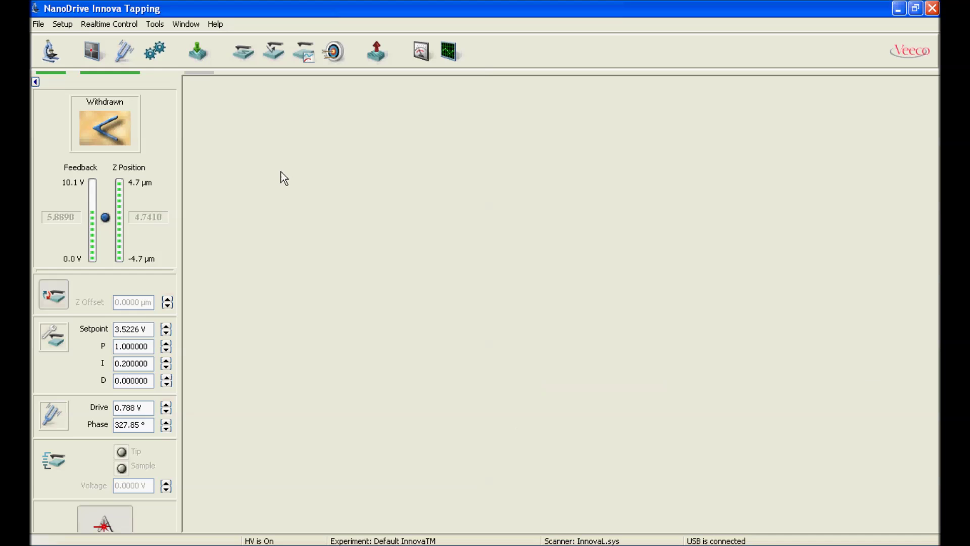
- Engage the tip on the sample and set the feedback setpoint to 5 V
click(196, 60)
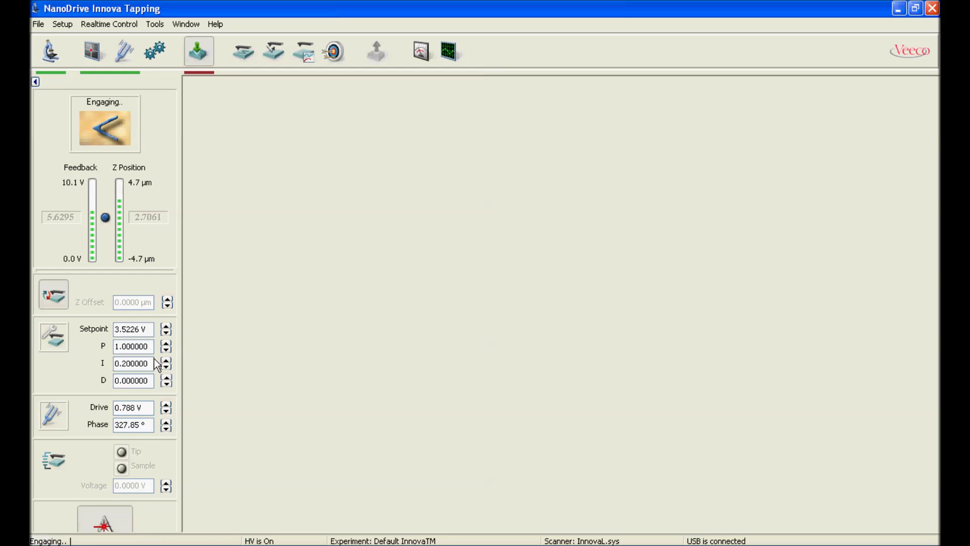
drag(152, 329, 74, 328)
text(5)
key(Return)
key(Up)
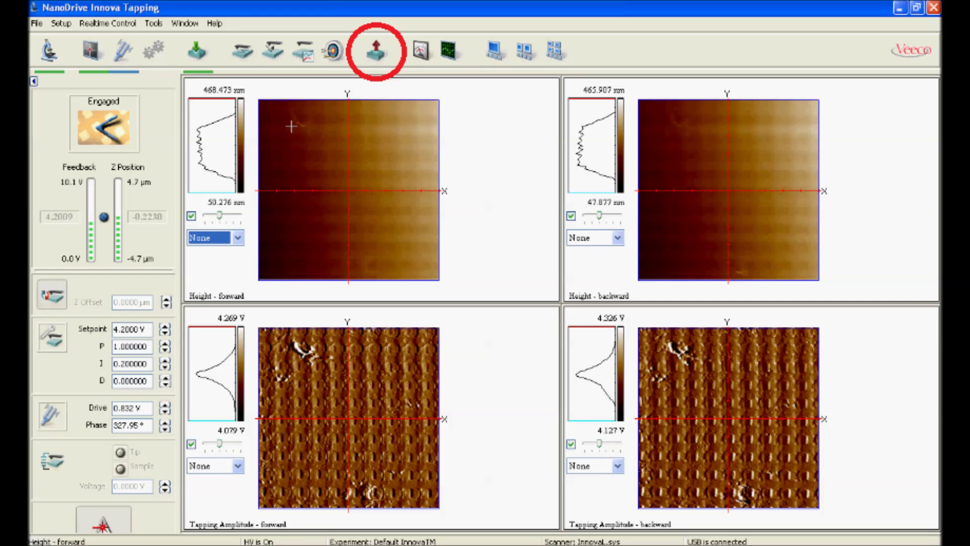
- Withdraw the tip and re-engage it with a feedback setpoint of 3.8 V
click(375, 49)
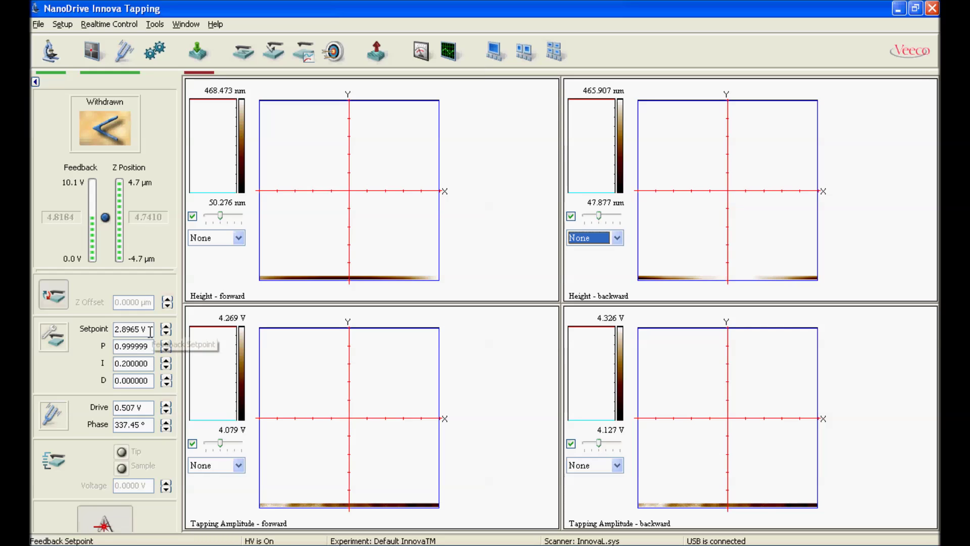
click(132, 329)
text(3)
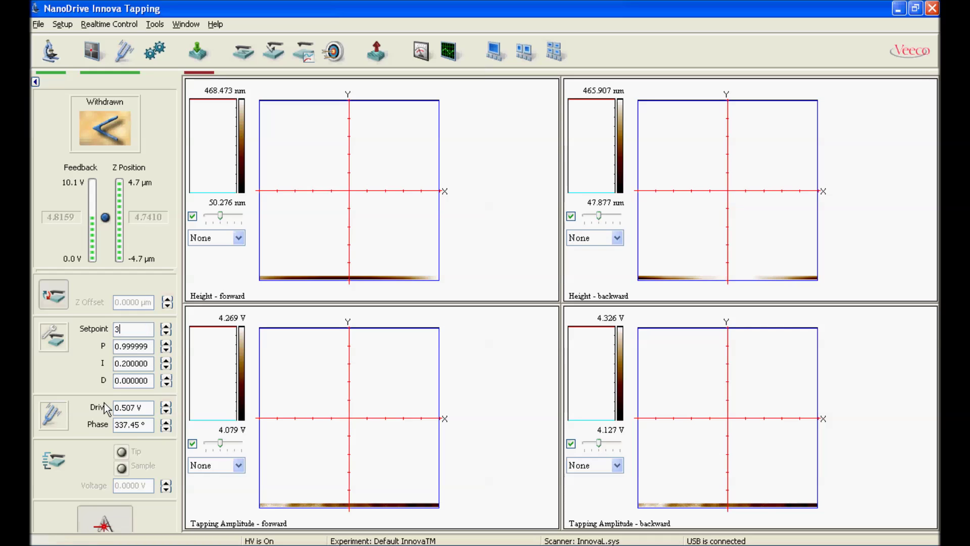
text(.8)
key(Return)
click(205, 57)
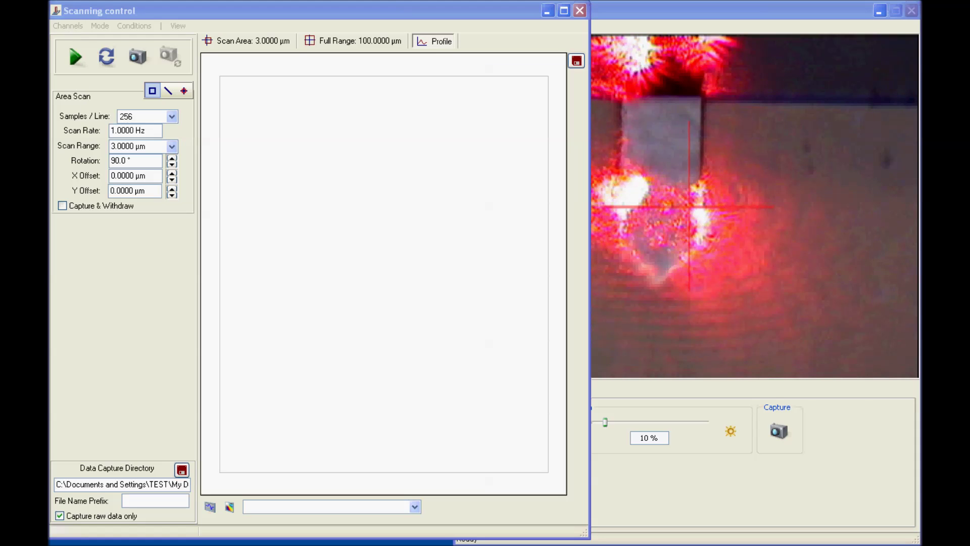
- Activate only the forward and backward Height and Tapping Amplitude channels for acquisition, deactivating Tapping Phase - Forward and TM Deflection - Forward
drag(291, 163, 322, 145)
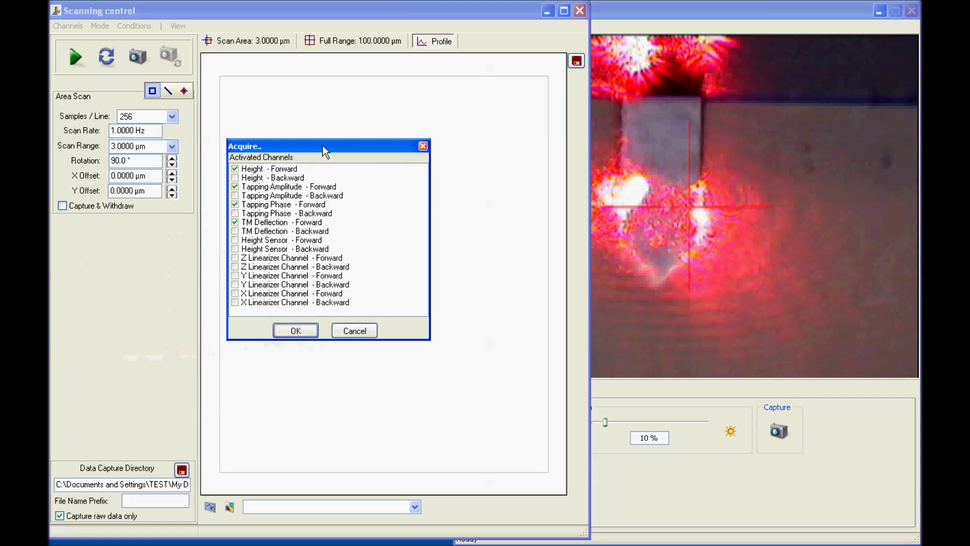
click(235, 205)
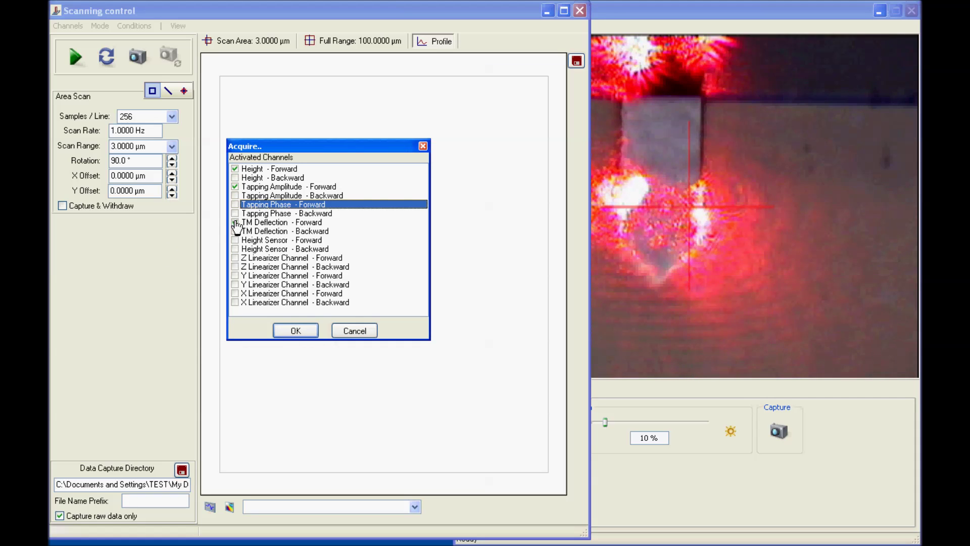
click(235, 222)
click(235, 177)
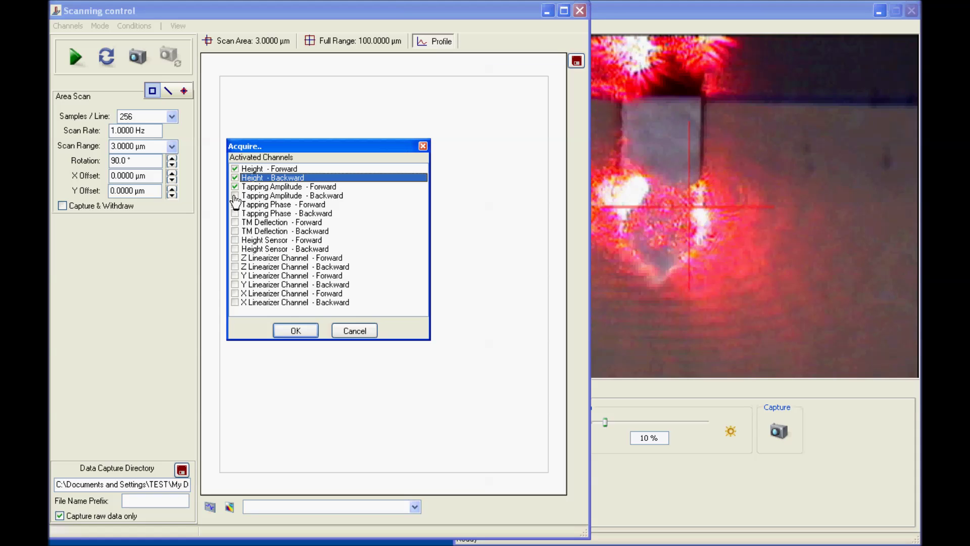
click(235, 196)
click(292, 325)
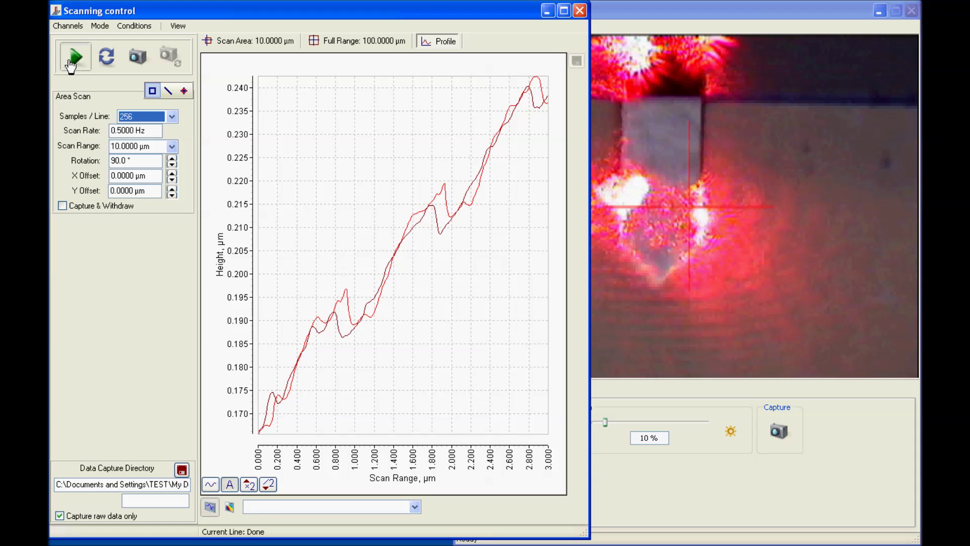
- Start the 10 µm area scan and lower the feedback setpoint to 3.5 V and then to 3.4 V
click(71, 61)
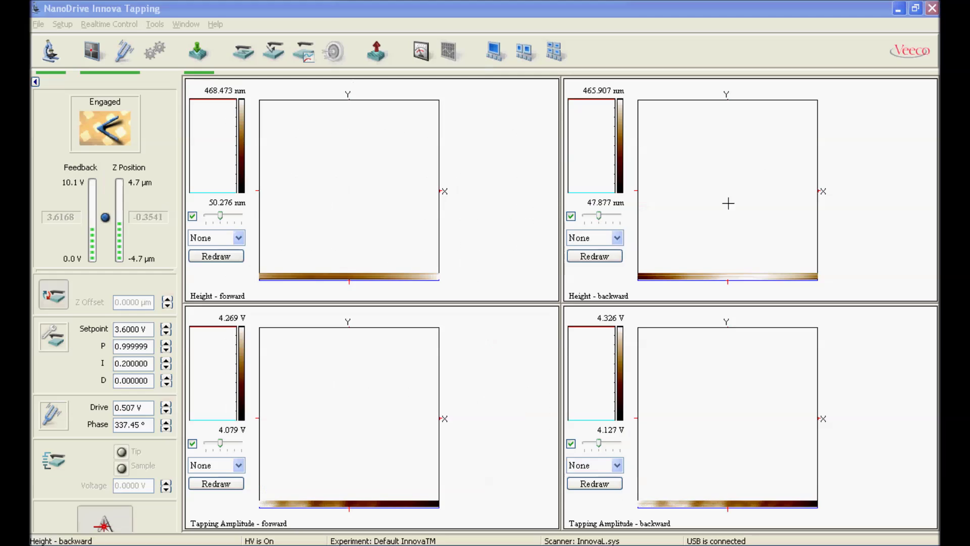
click(50, 330)
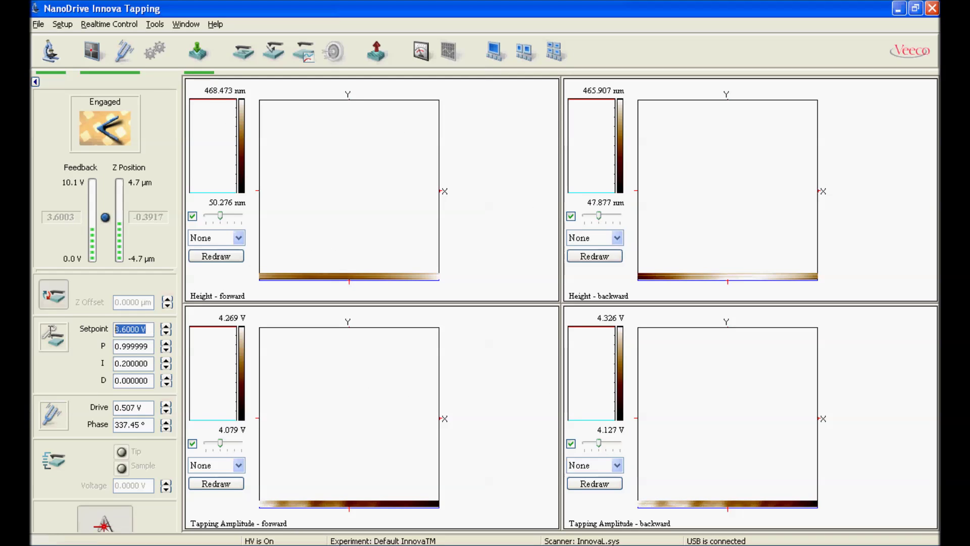
text(3.5)
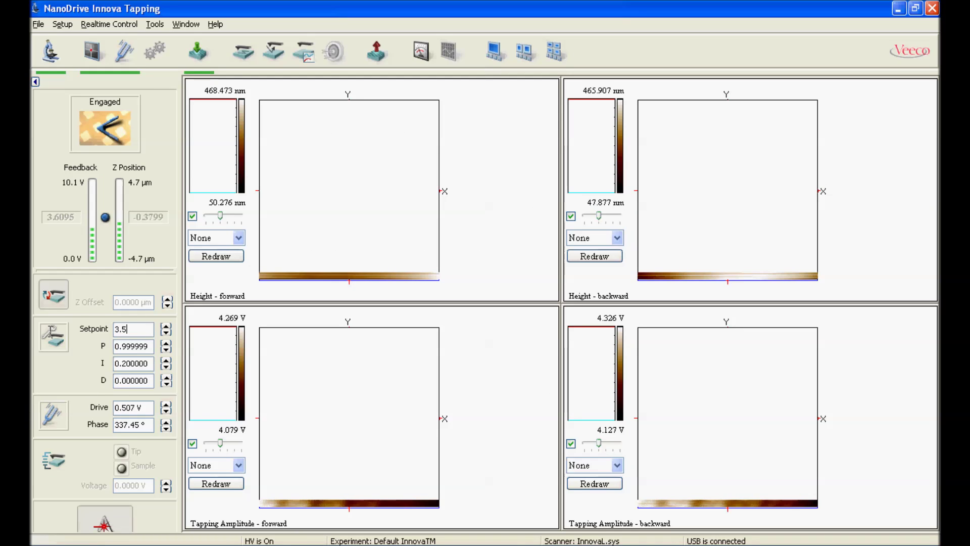
key(Return)
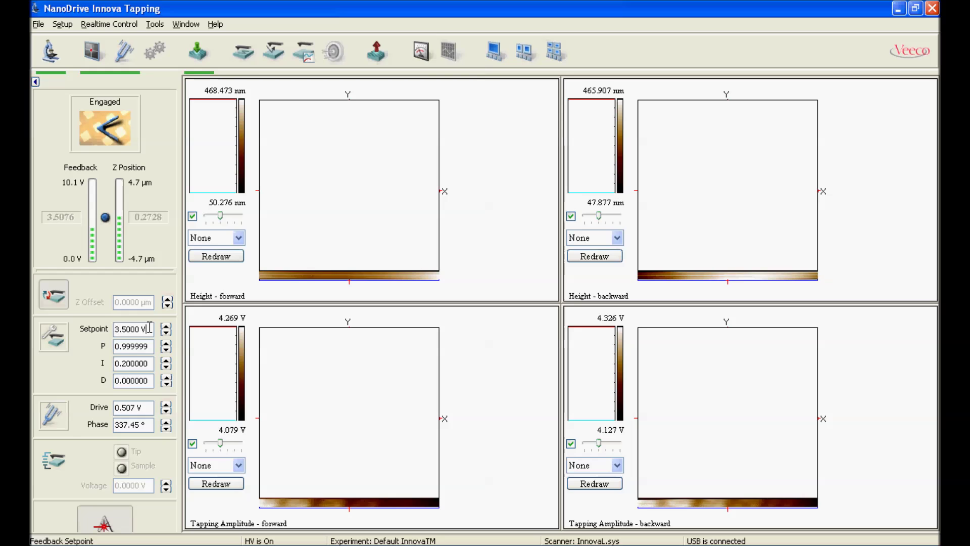
drag(149, 328, 71, 339)
text(3.4)
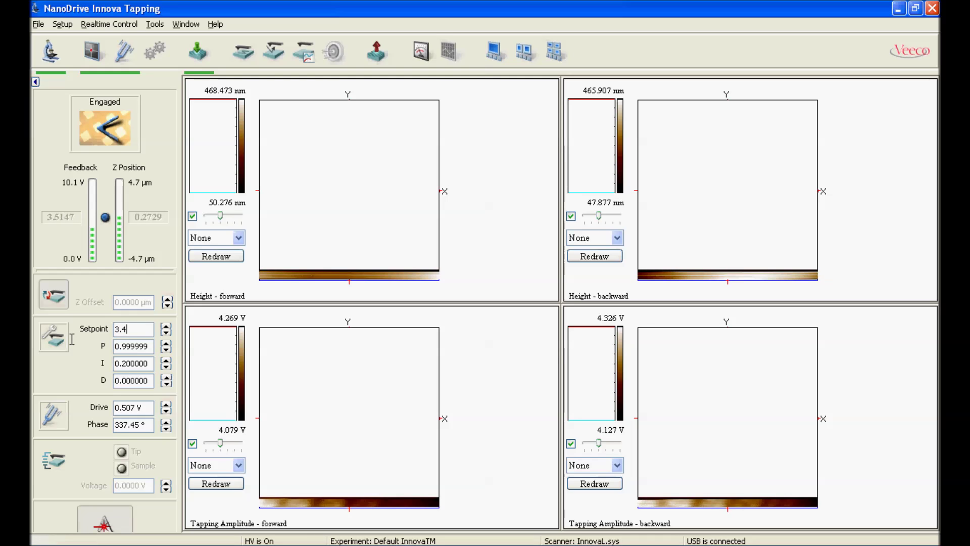
key(Return)
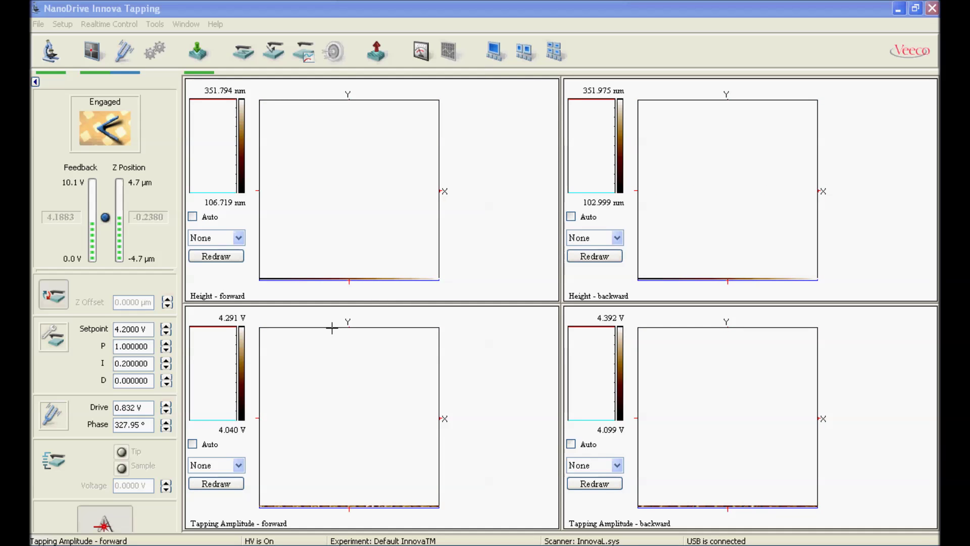
- Enable automatic contrast adjustment for the forward and backward Height and Tapping Amplitude images
click(193, 216)
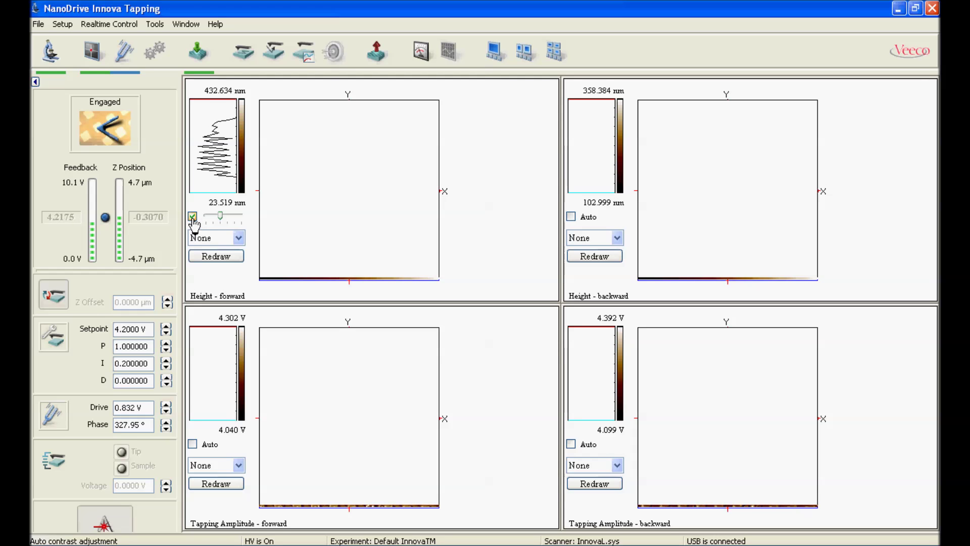
click(571, 217)
click(571, 443)
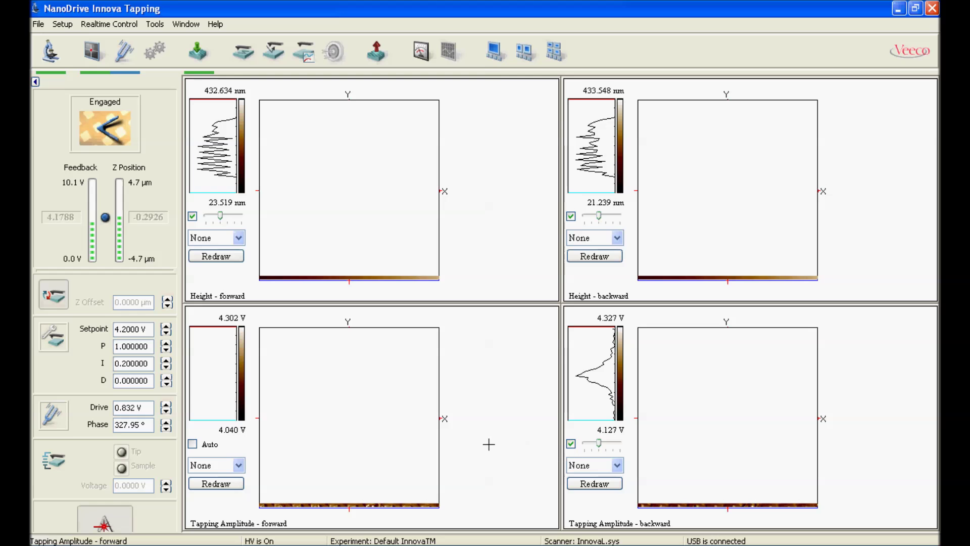
click(192, 443)
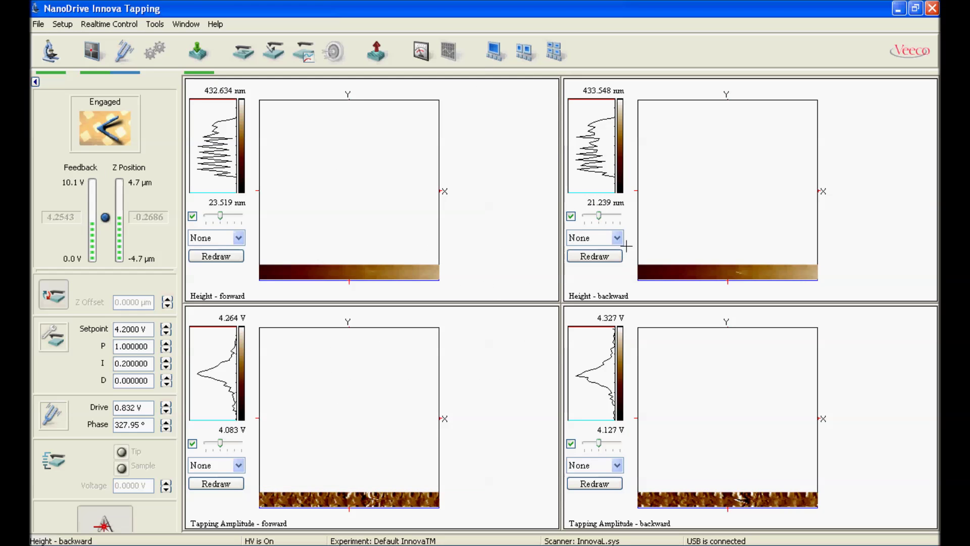
- Apply 2D Plane fit data leveling to the backward and forward Height images
click(617, 238)
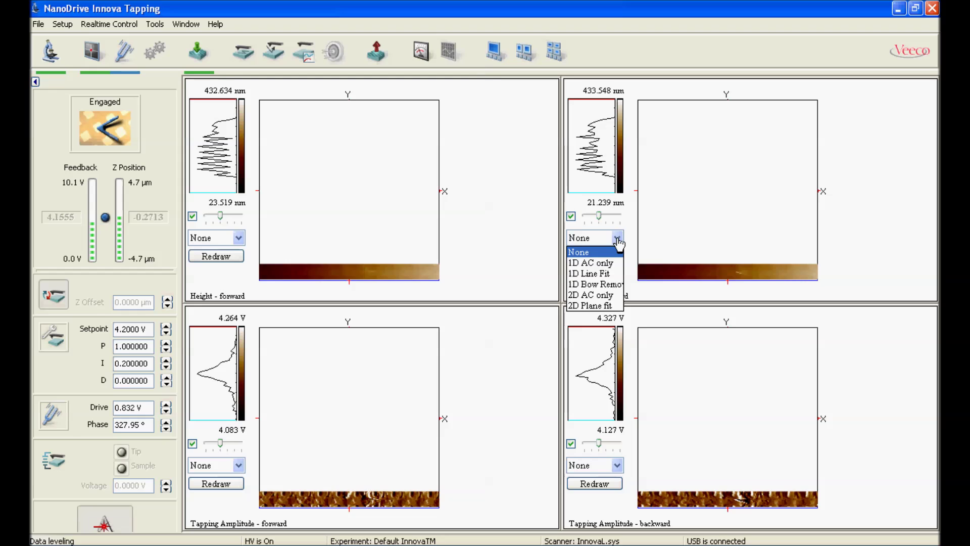
click(597, 306)
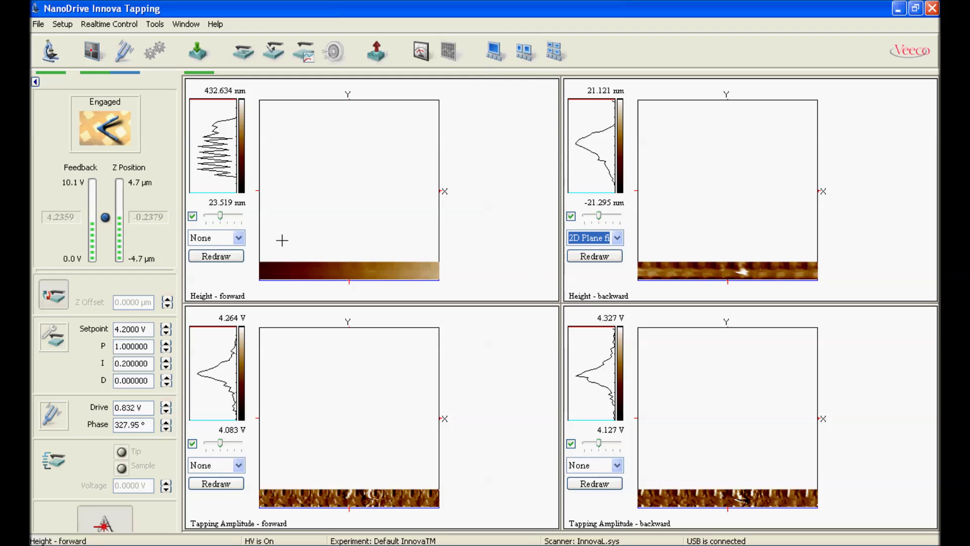
click(241, 243)
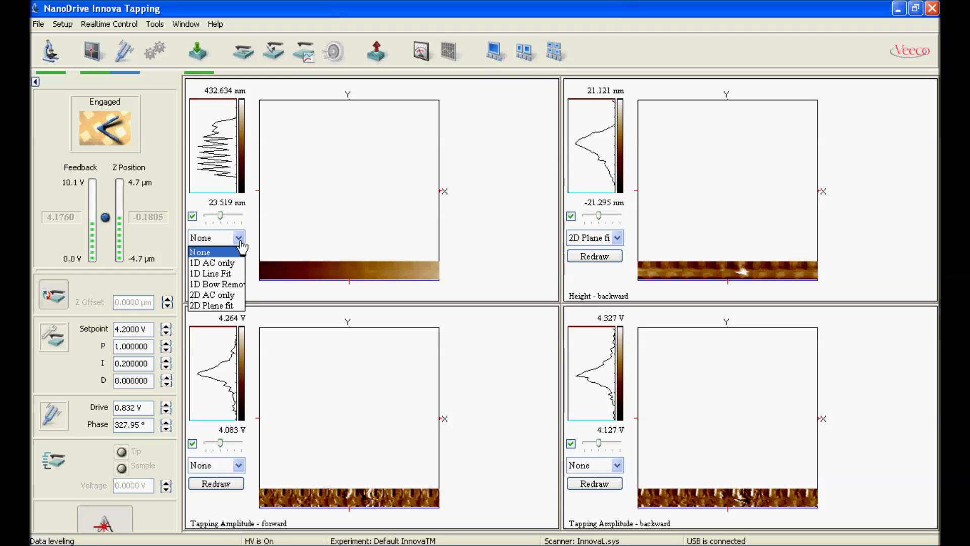
click(223, 306)
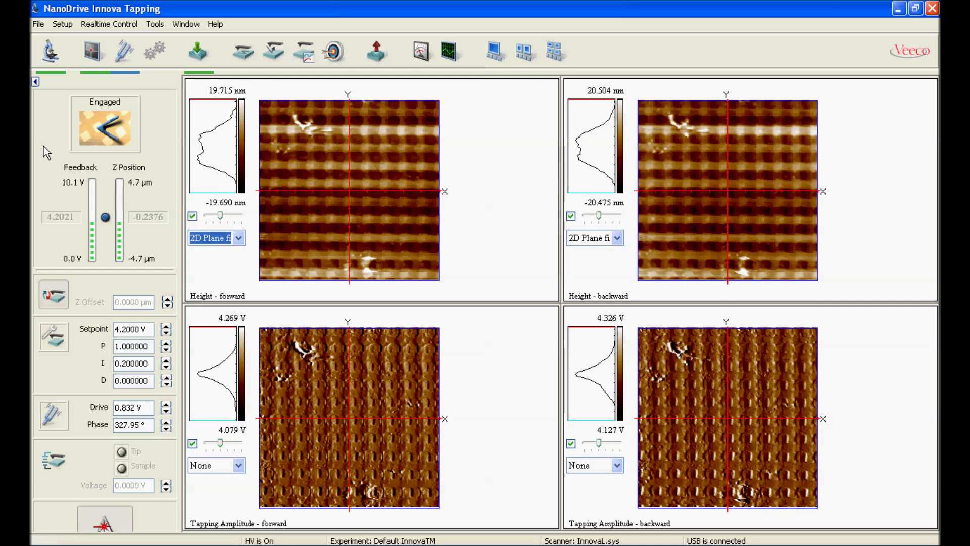
- Set the data leveling of the forward and backward Height images to None
click(239, 237)
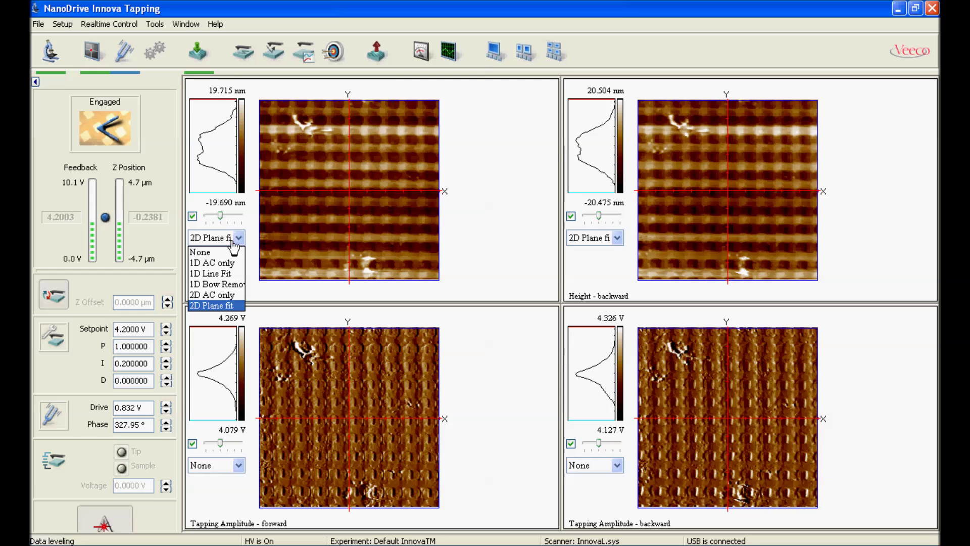
click(222, 252)
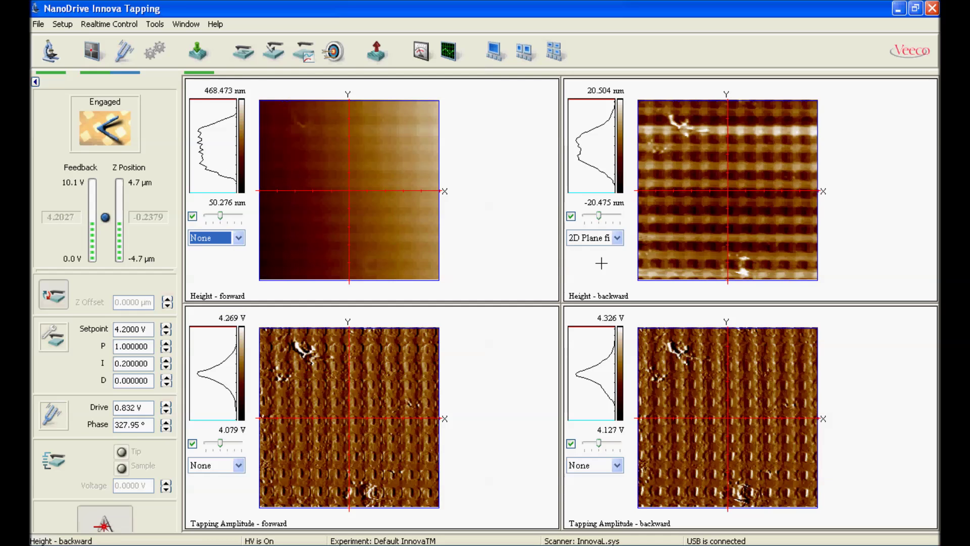
click(617, 237)
click(593, 255)
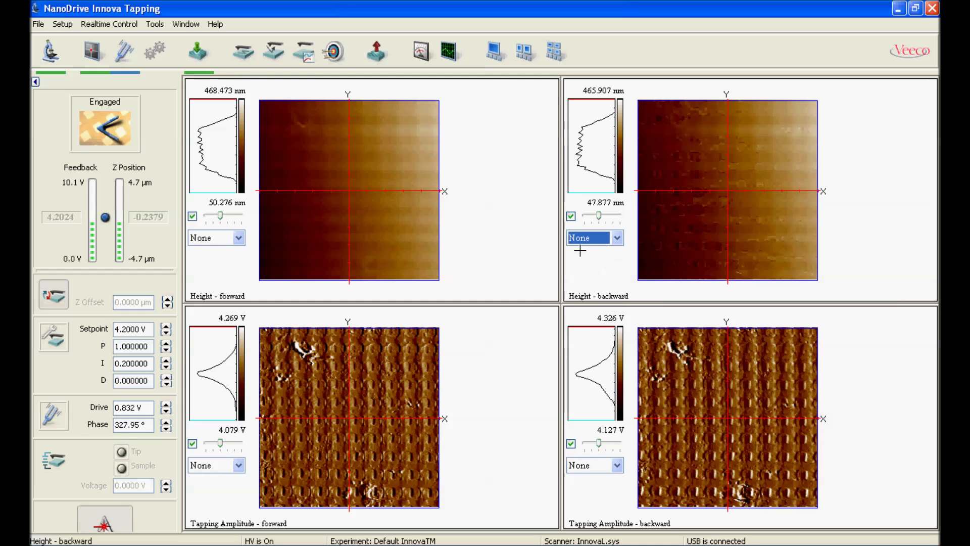
- Start saving the image data, create a folder named tutorial inside VeecoCapture and open it as the save location
click(35, 26)
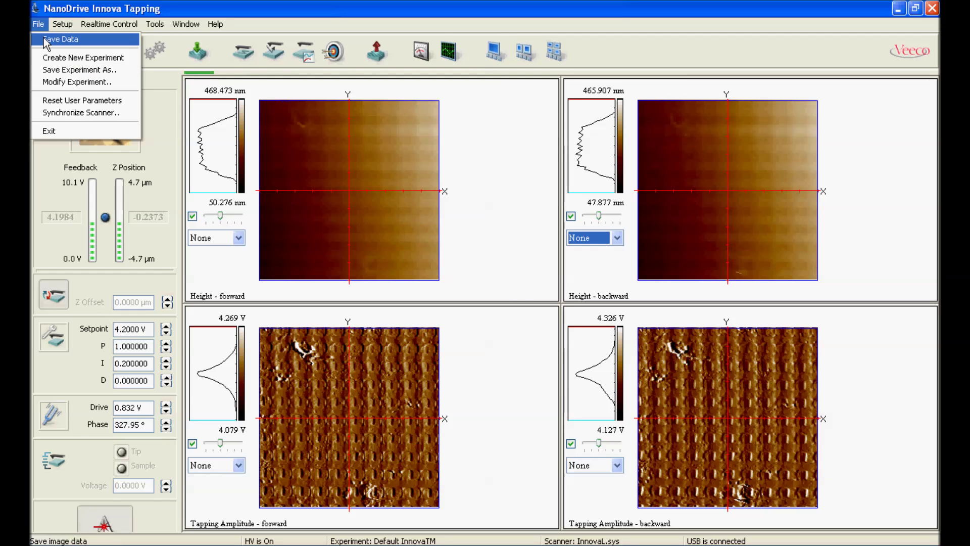
click(43, 40)
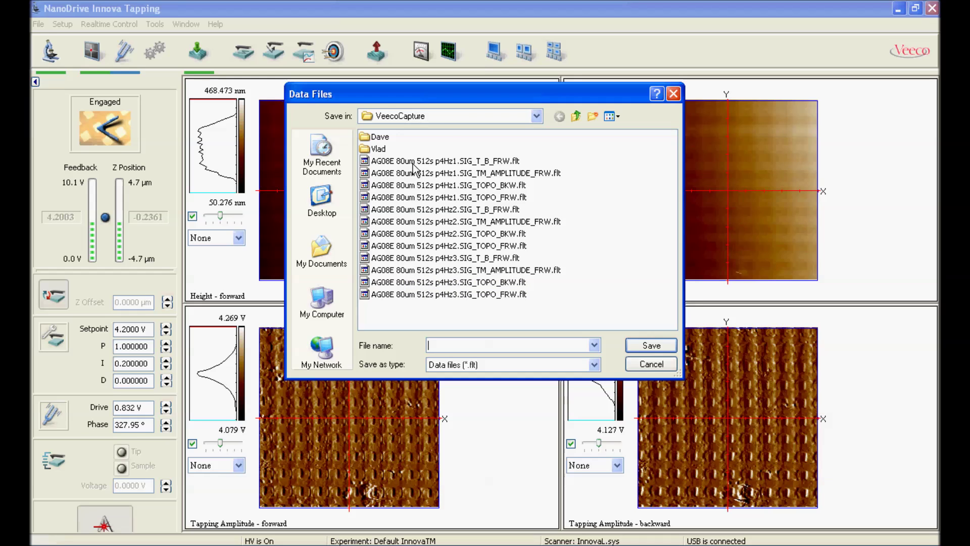
right_click(408, 313)
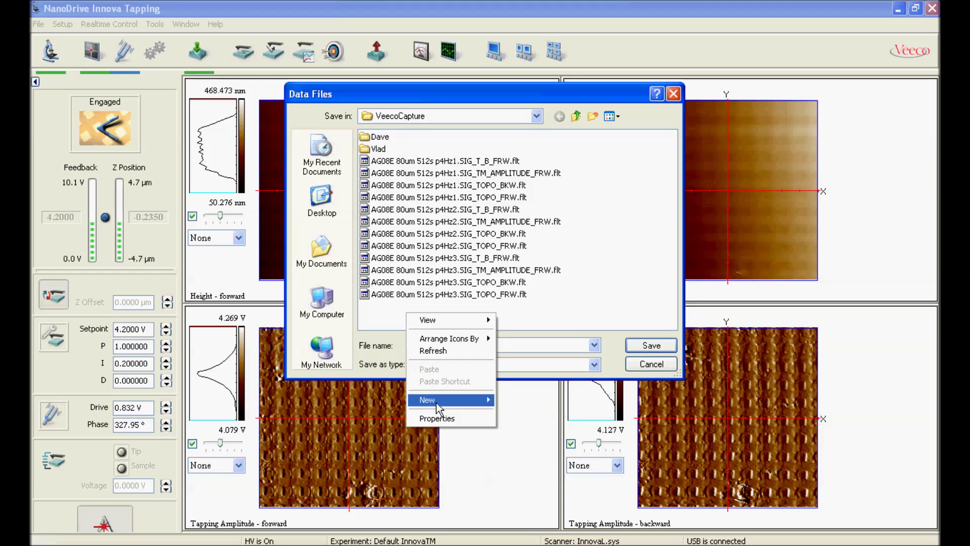
mouse_move(450, 401)
click(524, 401)
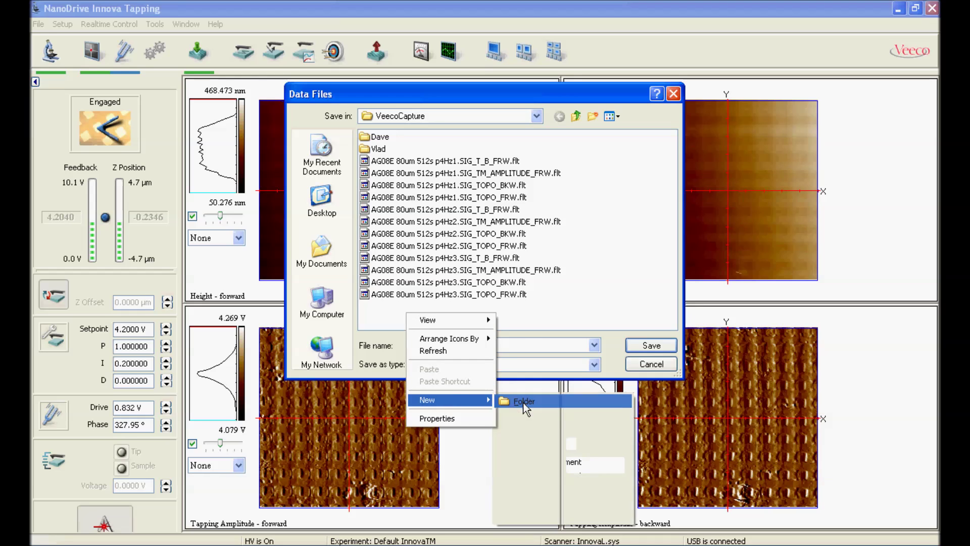
text(tutorial)
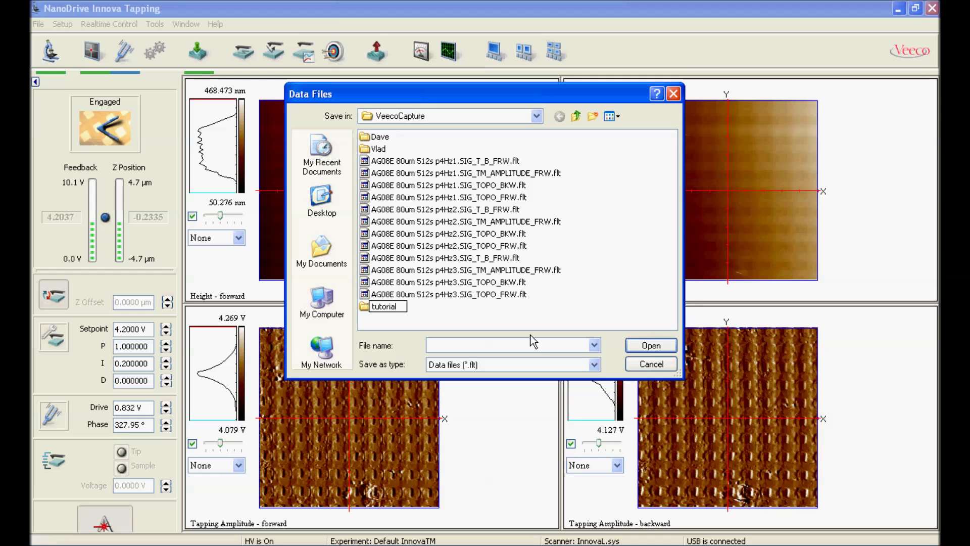
key(Return)
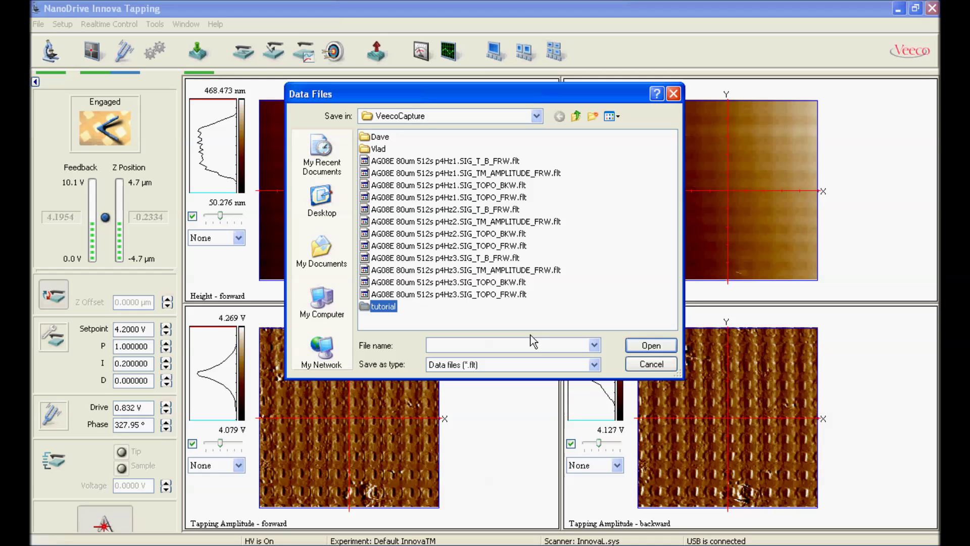
double_click(374, 306)
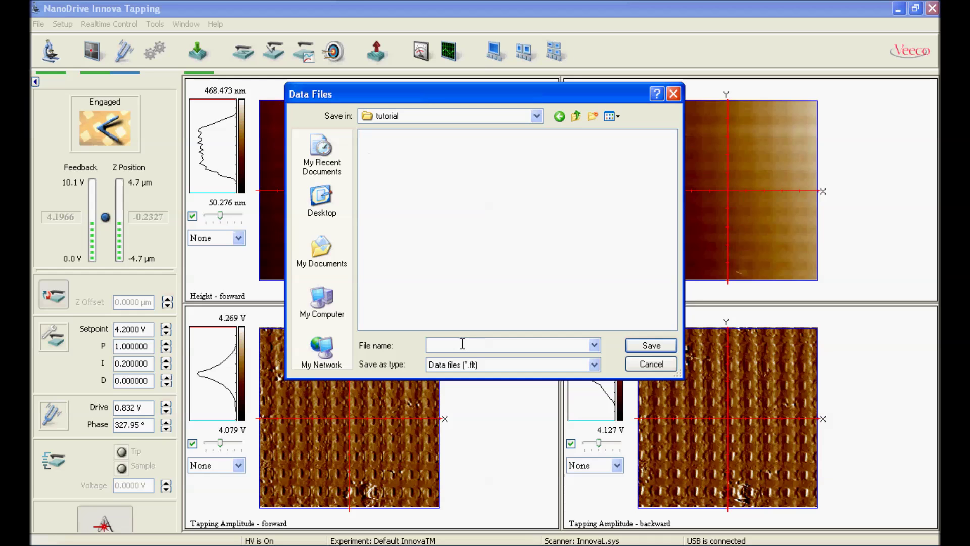
- Save the scan data in the tutorial folder under the name "bad tip callibration 10um p5Hz tm"
drag(447, 94, 326, 86)
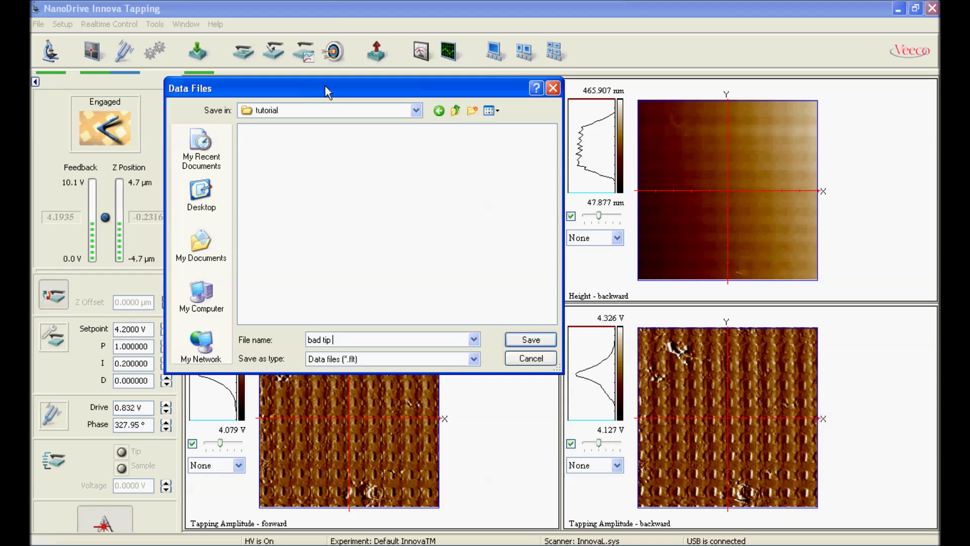
text(bad tip callibration)
text(10um p5H)
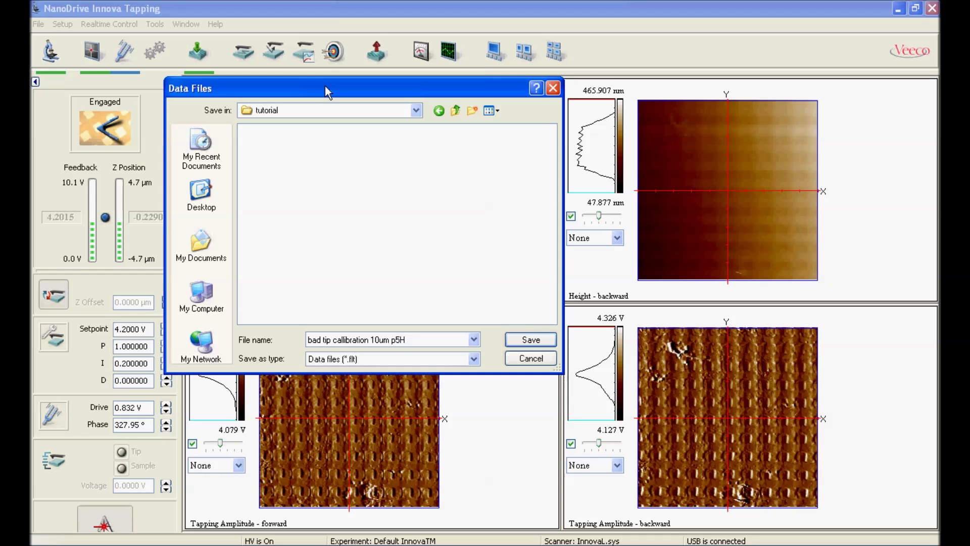
text(z tm)
key(Return)
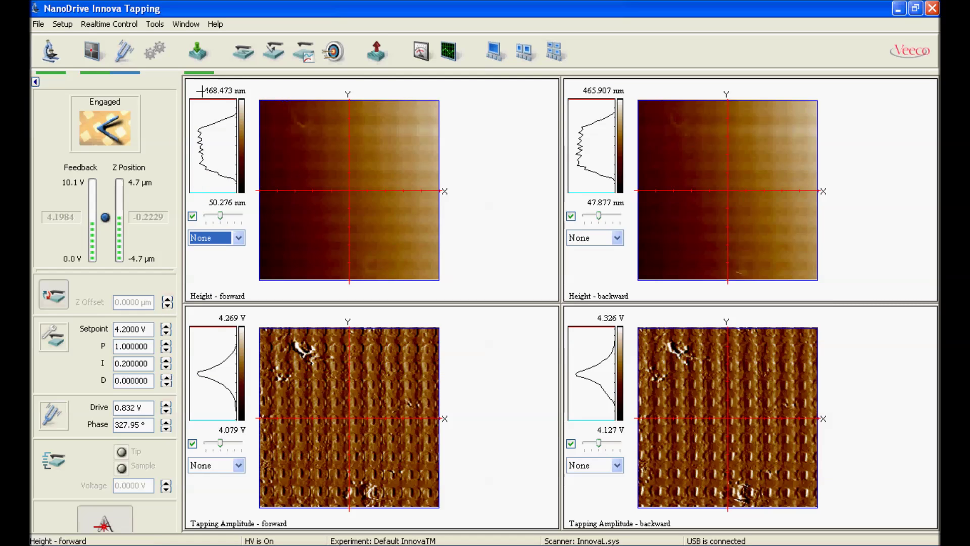
- Withdraw the tip from the sample, repeating the withdrawal for extra clearance
click(376, 54)
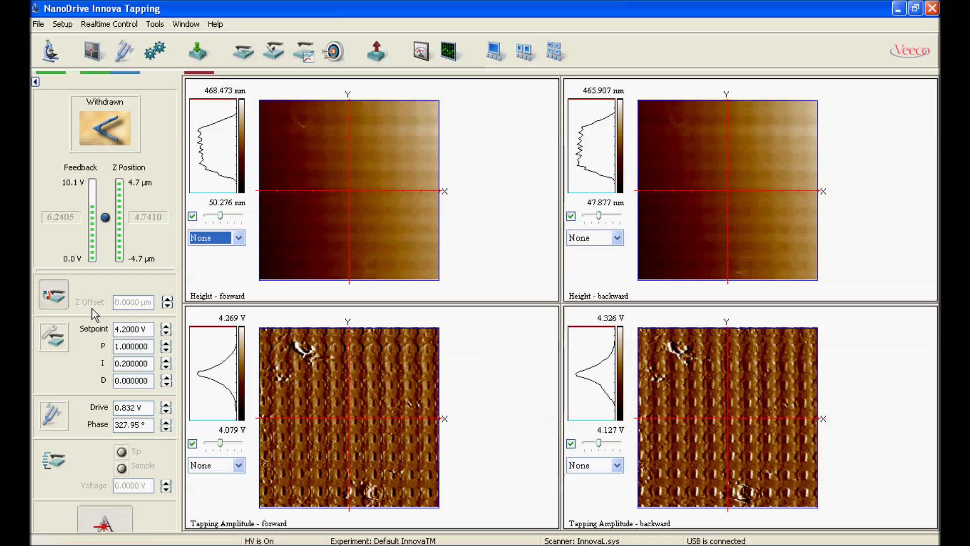
click(374, 59)
click(375, 59)
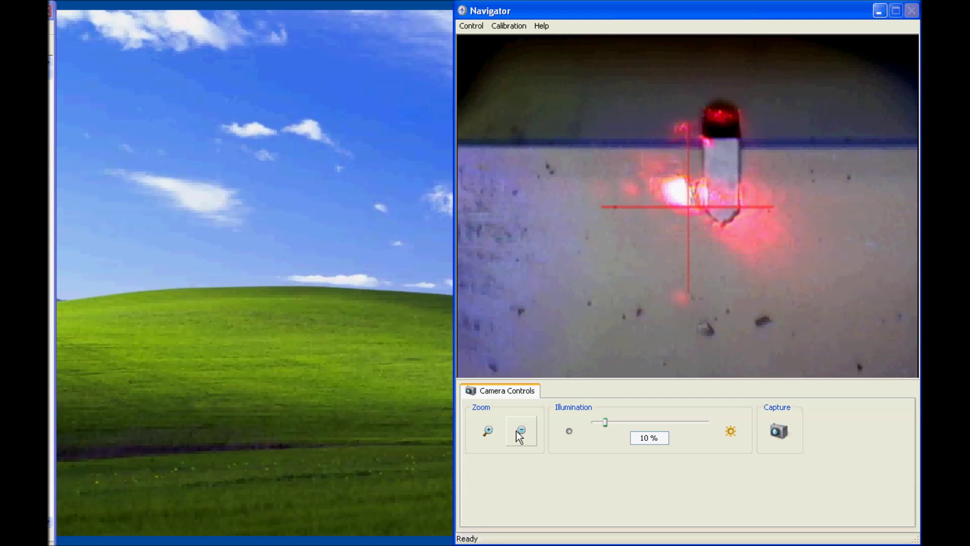